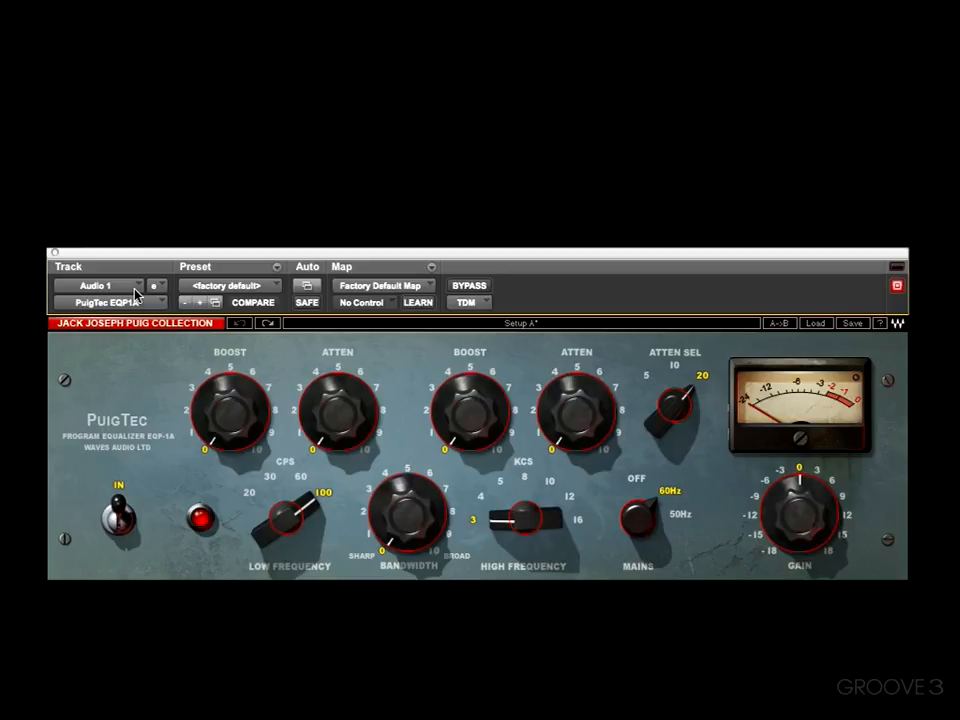
Step: Raise the low-frequency boost, low-frequency attenuation and high-frequency boost knobs to about 4 each
mouse_move(234, 406)
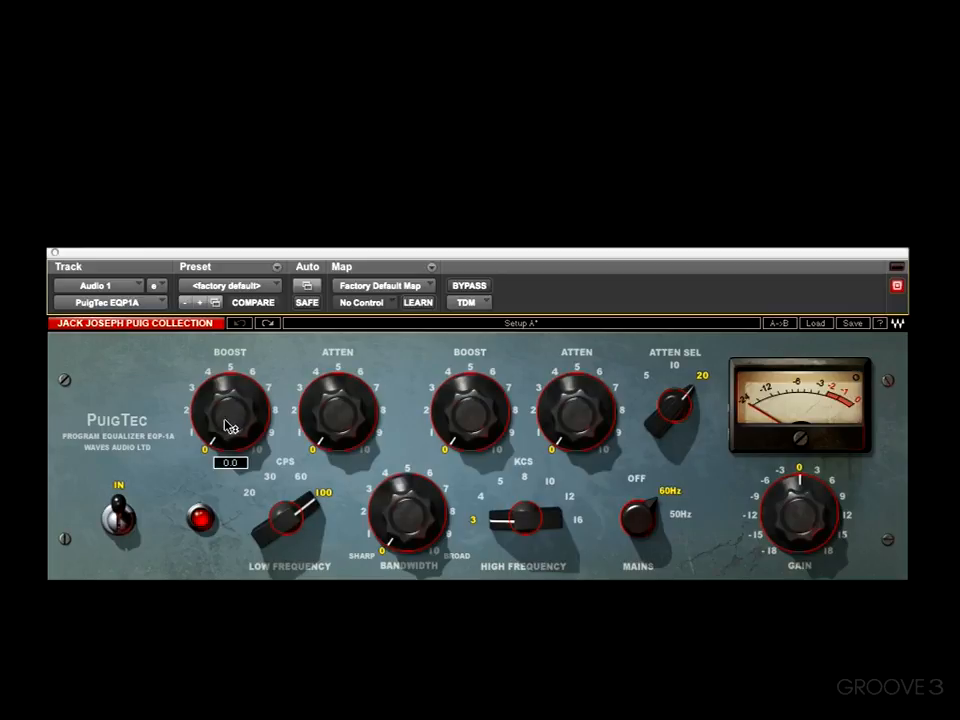
left_click_drag(229, 427, 265, 430)
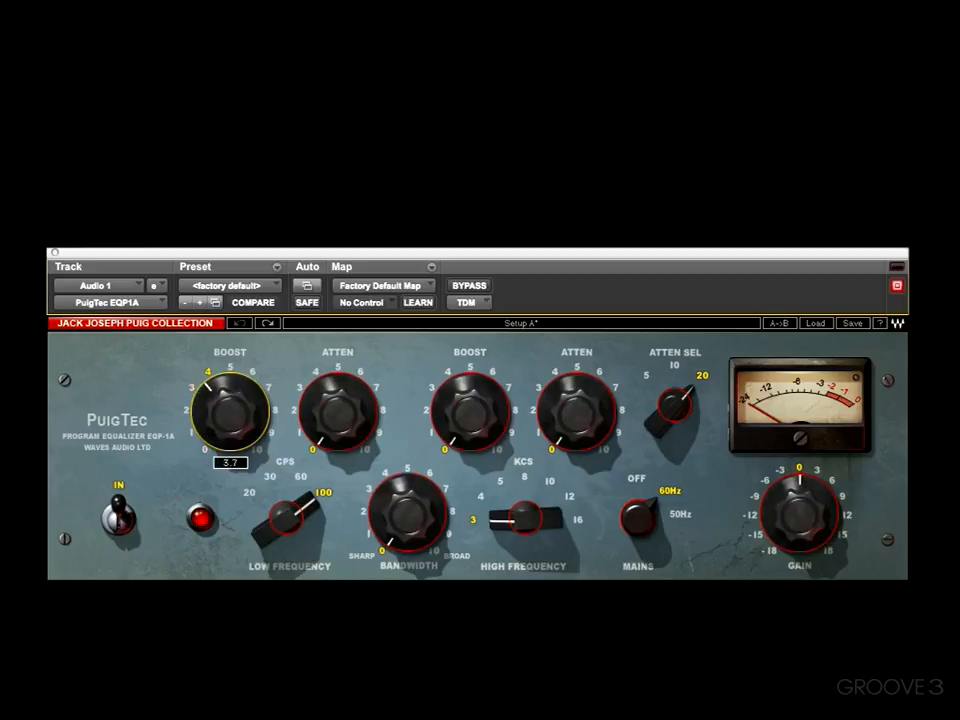
left_click_drag(336, 414, 337, 398)
left_click_drag(446, 442, 448, 433)
Step: Undo the last three knob changes on the equalizer one after another
left_click(240, 323)
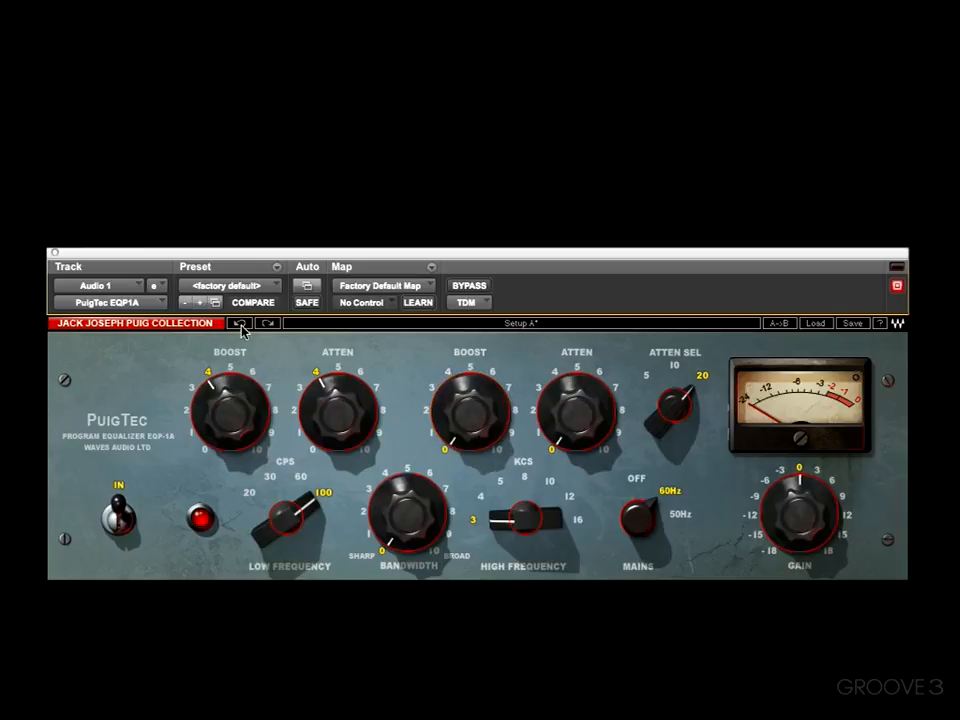
left_click(240, 323)
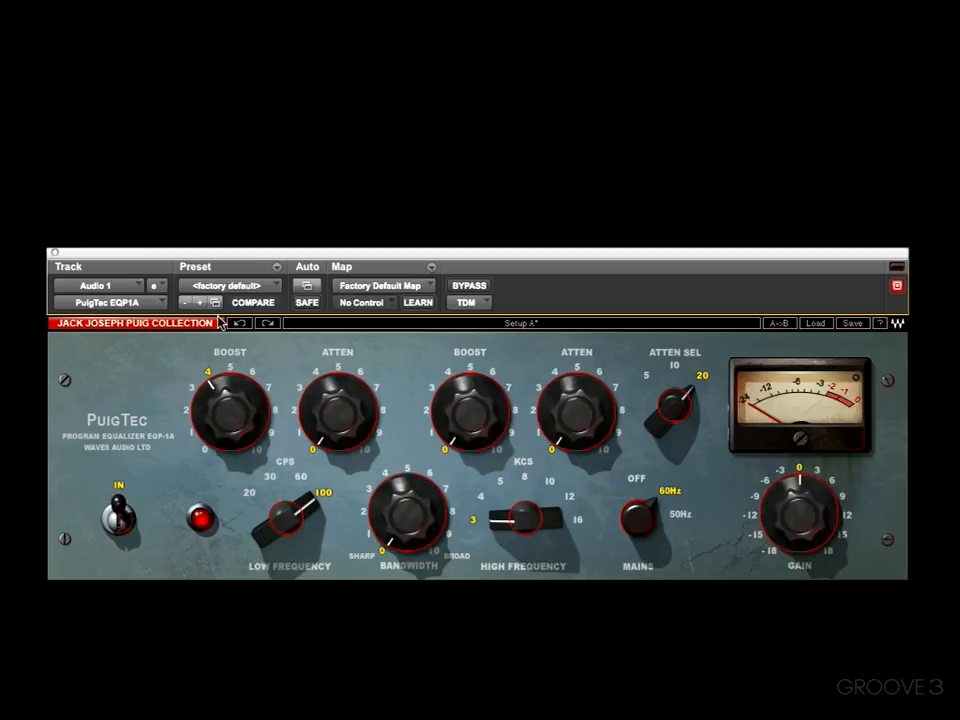
left_click(240, 323)
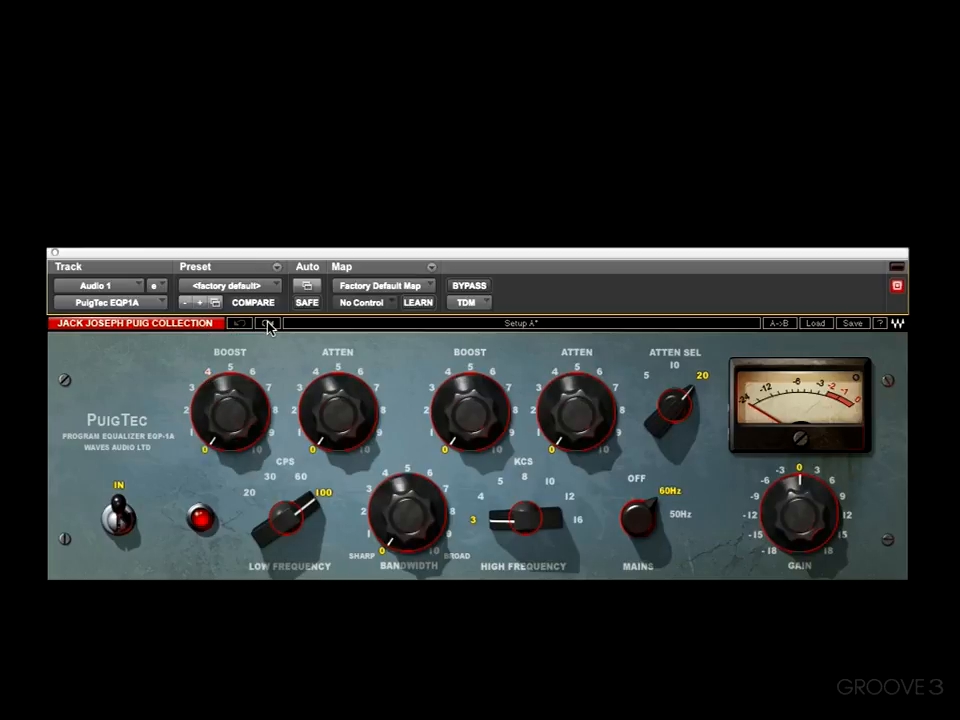
Step: Redo the three undone boost and attenuation knob changes
left_click(267, 323)
left_click(267, 323)
left_click(267, 323)
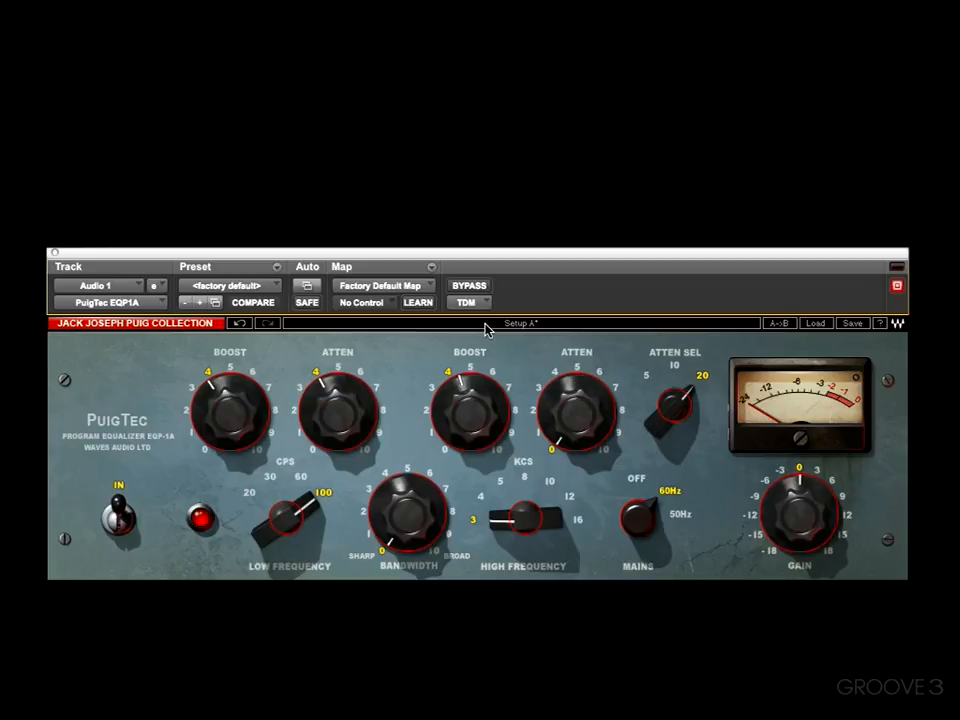
Step: Reset the low-frequency boost, low-frequency attenuation and high-frequency boost knobs to their default of 0
left_click(240, 430, "alt")
left_click(342, 420, "alt")
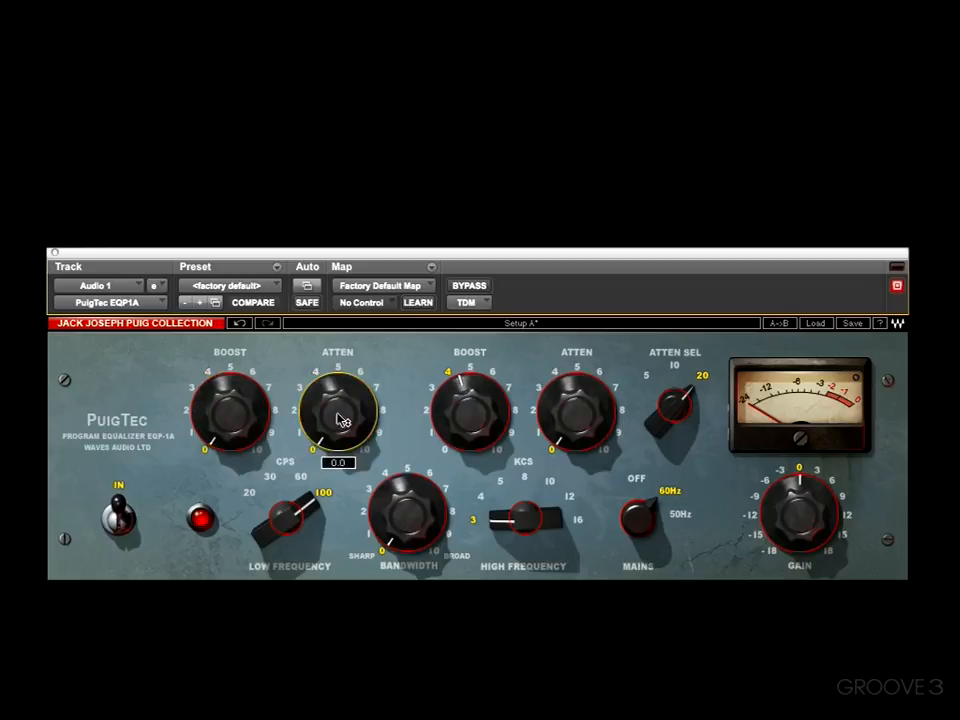
left_click(467, 422, "alt")
Step: In Setup A, set the high-frequency boost to 4.0, the high-frequency attenuation to about 2.1 and the low-frequency attenuation to 1.0
left_click_drag(465, 422, 465, 384)
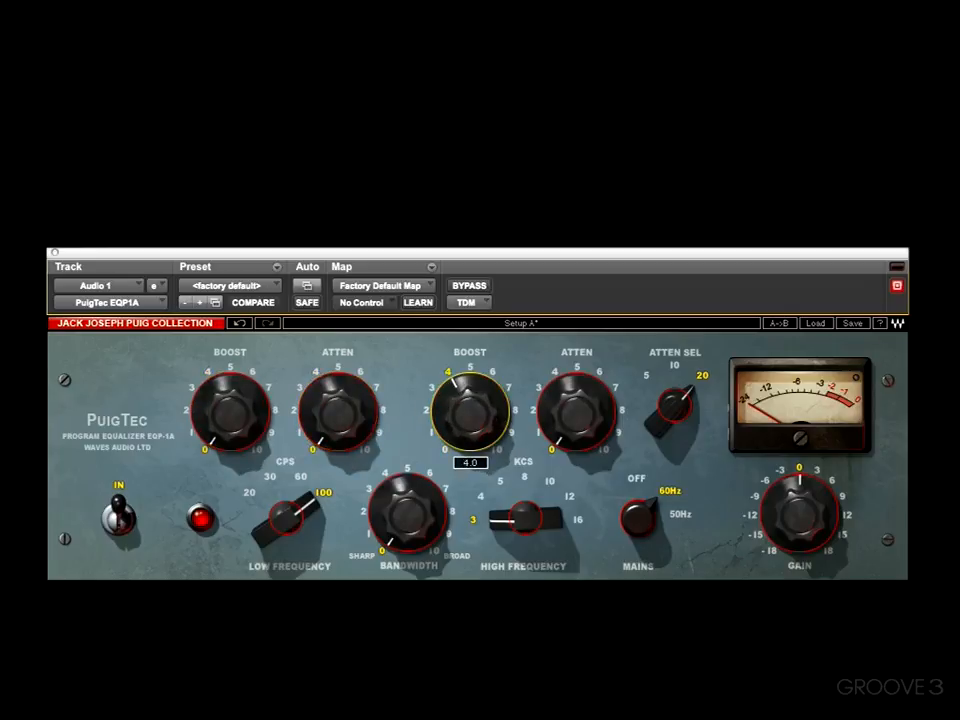
left_click_drag(558, 444, 568, 484)
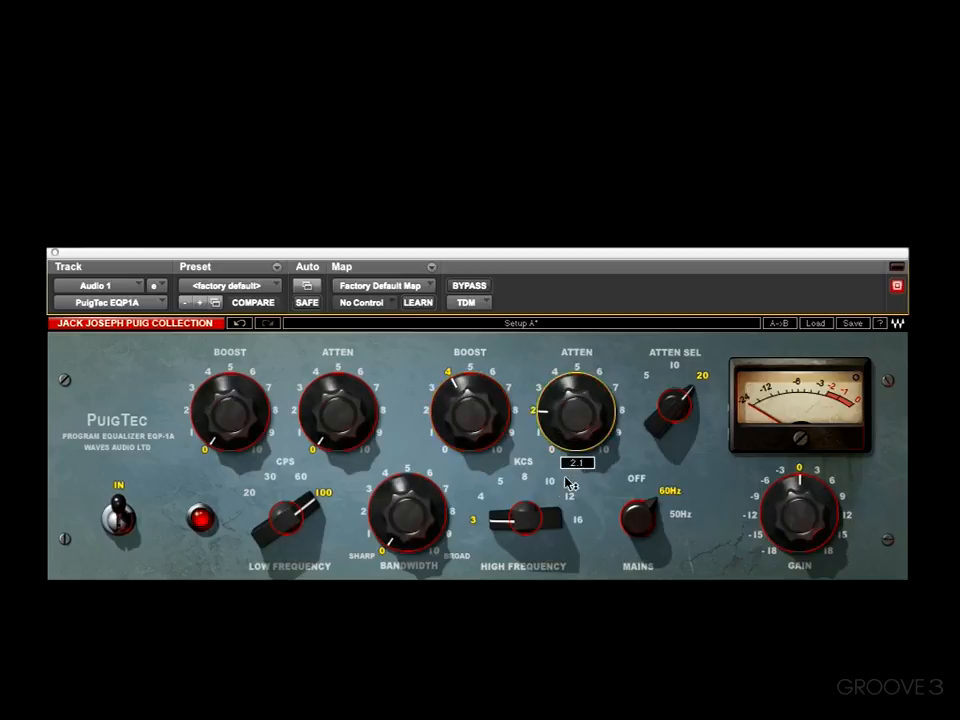
mouse_move(343, 428)
left_mouse_down()
mouse_move(343, 412)
mouse_move(341, 428)
left_mouse_up()
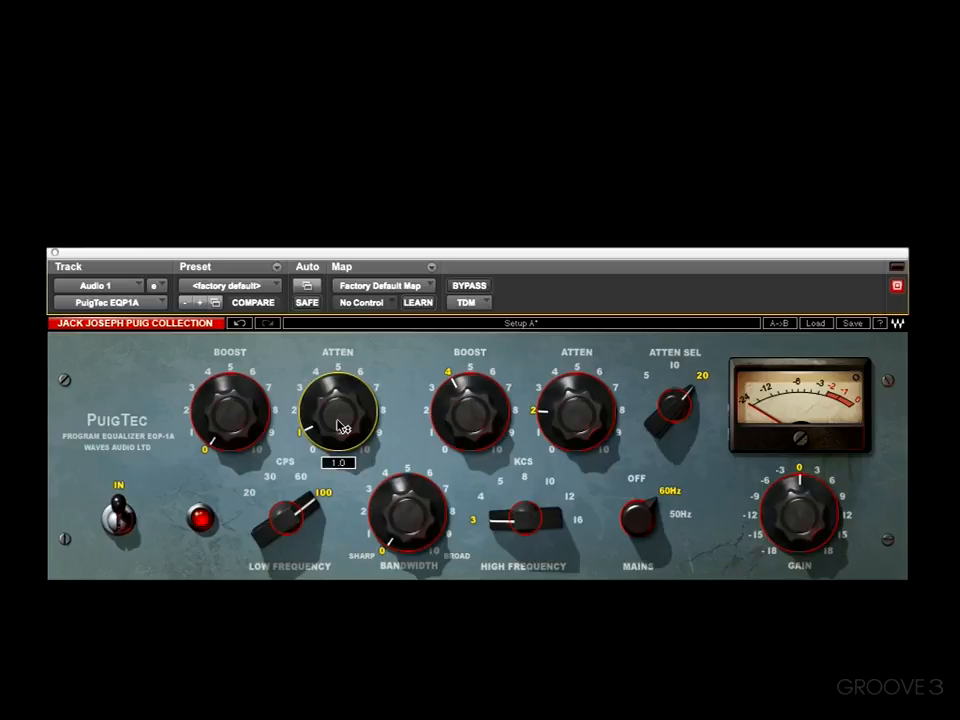
Step: Switch to Setup B and raise its high-frequency boost to 6.5 and low-frequency attenuation to about 7
left_click(527, 324)
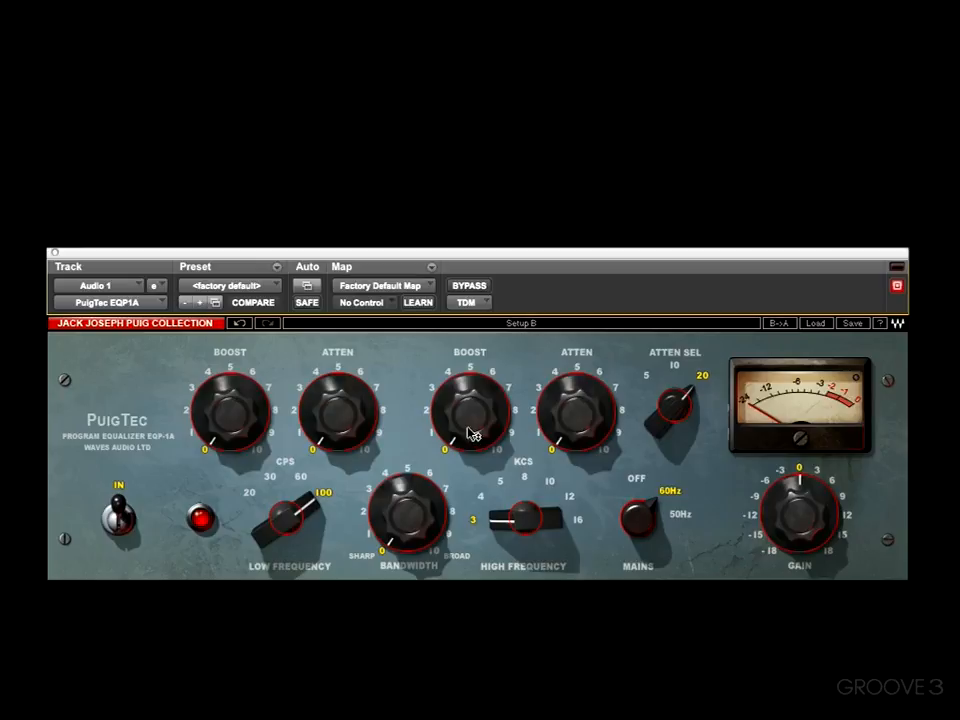
left_click_drag(472, 434, 472, 400)
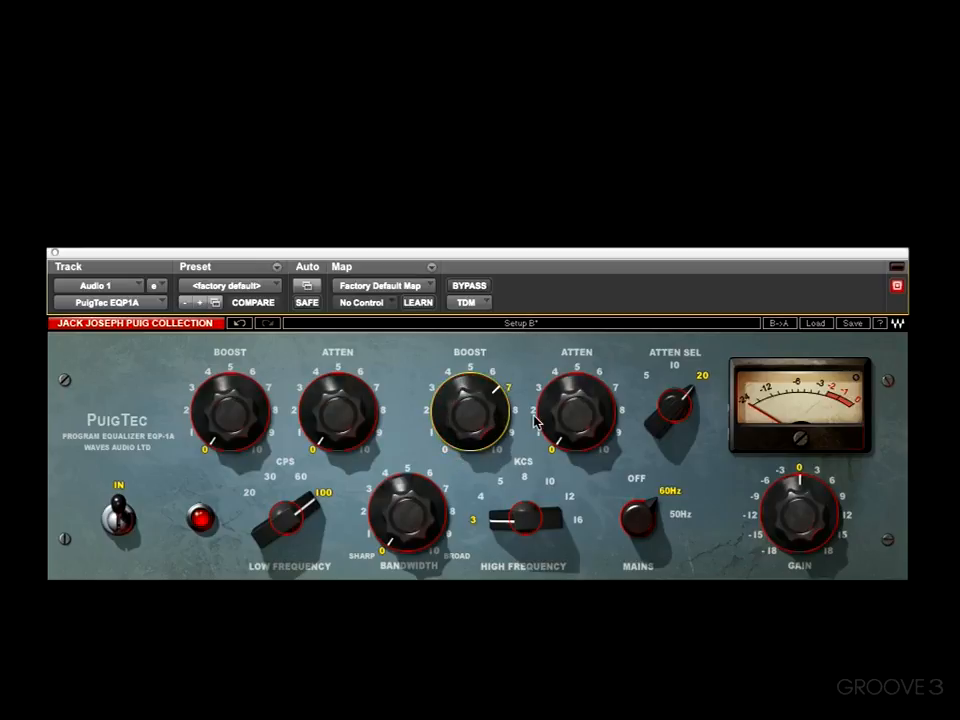
left_click_drag(338, 410, 338, 370)
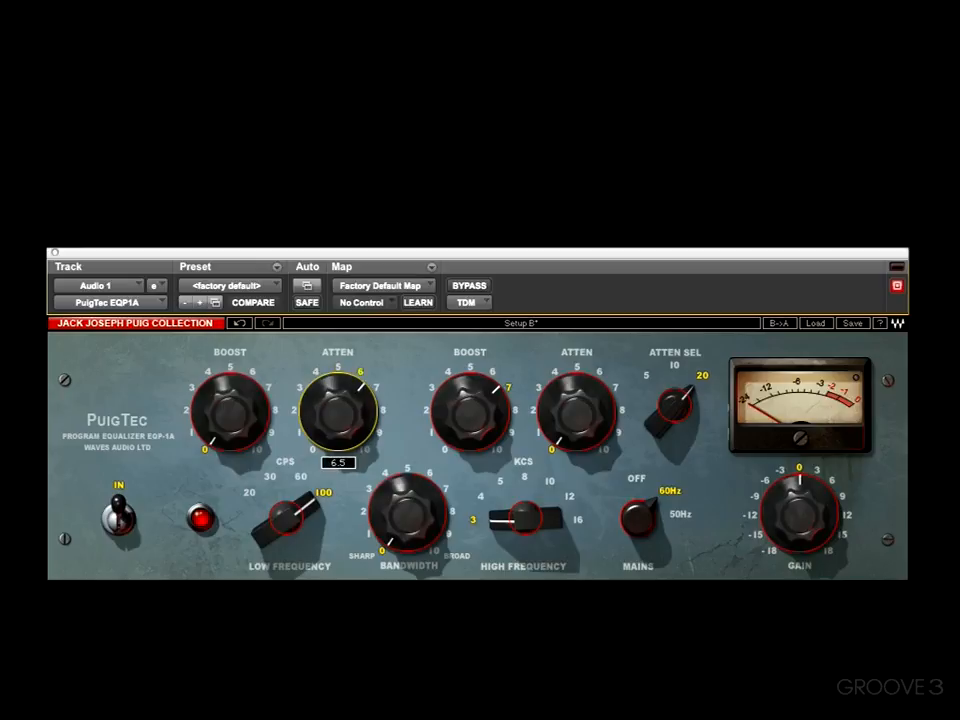
Step: Alternate between Setup A and Setup B to compare their knob settings
left_click(610, 325)
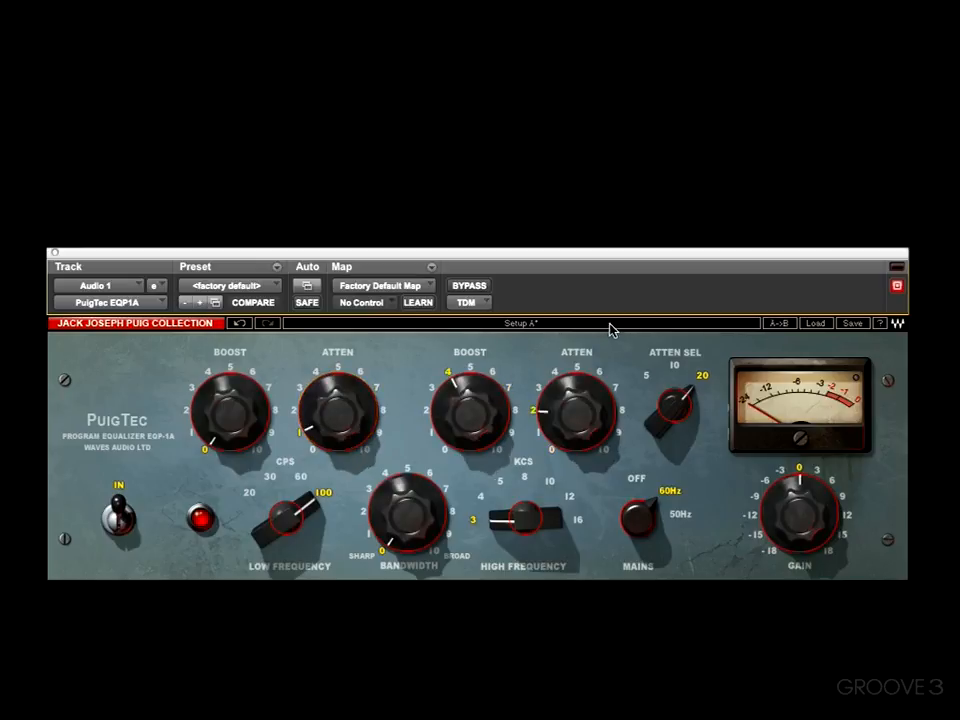
left_click(610, 326)
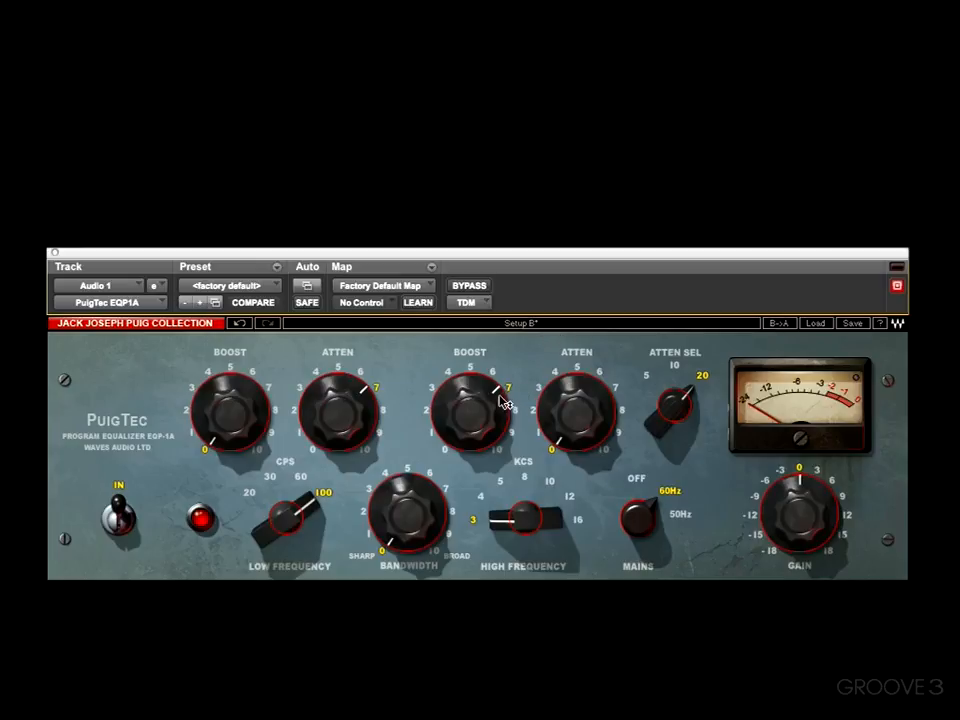
left_click(530, 326)
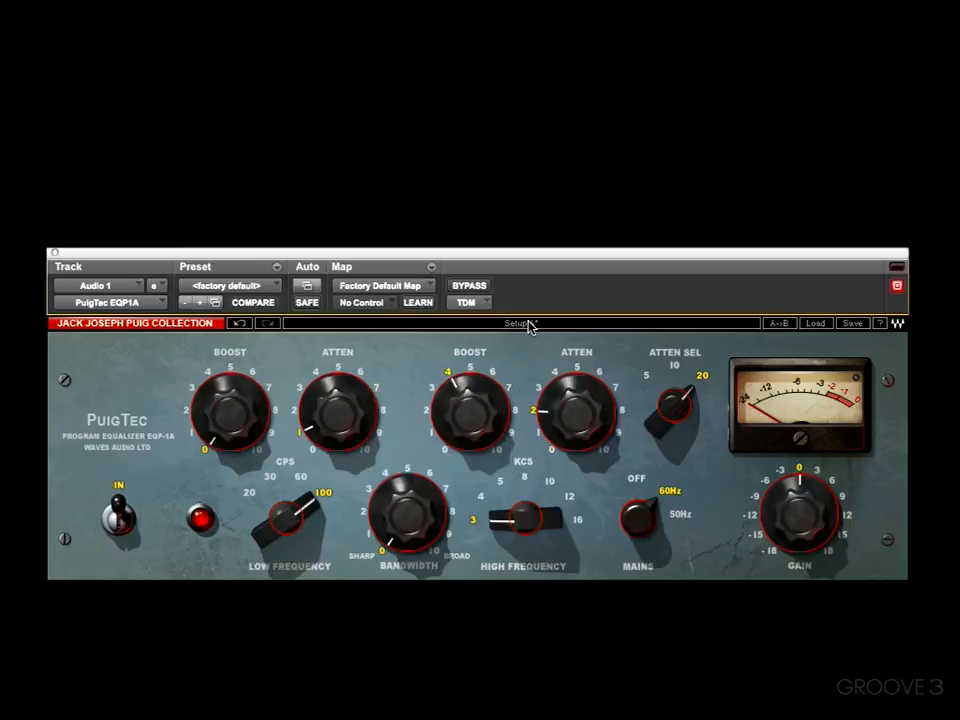
left_click(592, 330)
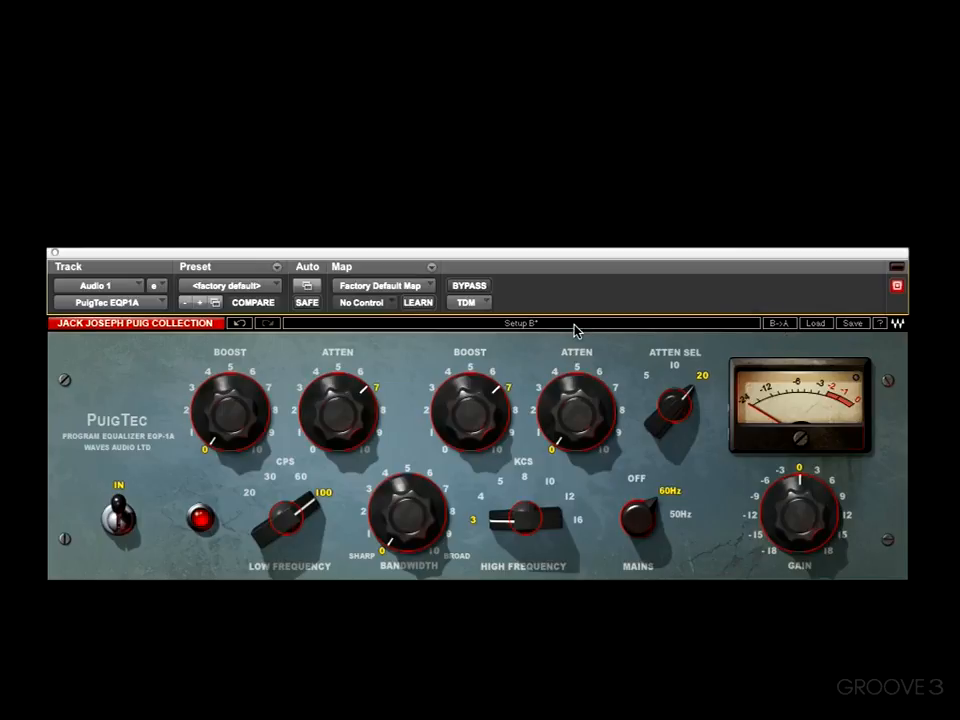
Step: Copy the Setup B settings into Setup A and make Setup A the active setup
left_click(730, 325)
mouse_move(493, 408)
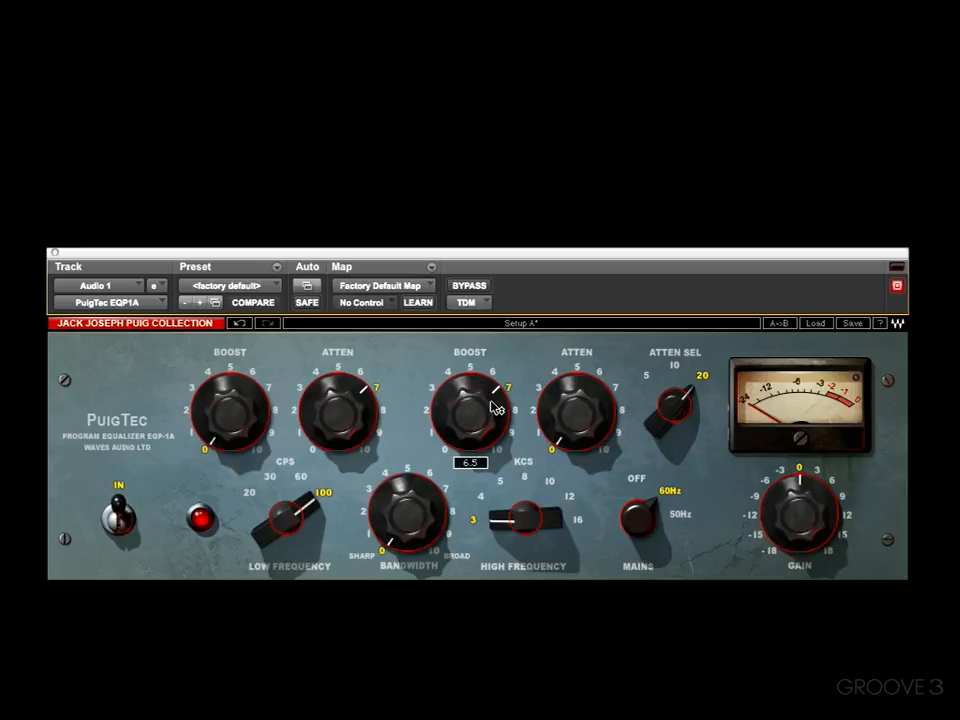
Step: Look through the plug-in's preset loading and saving options and the host's preset choices without choosing any
left_click(820, 324)
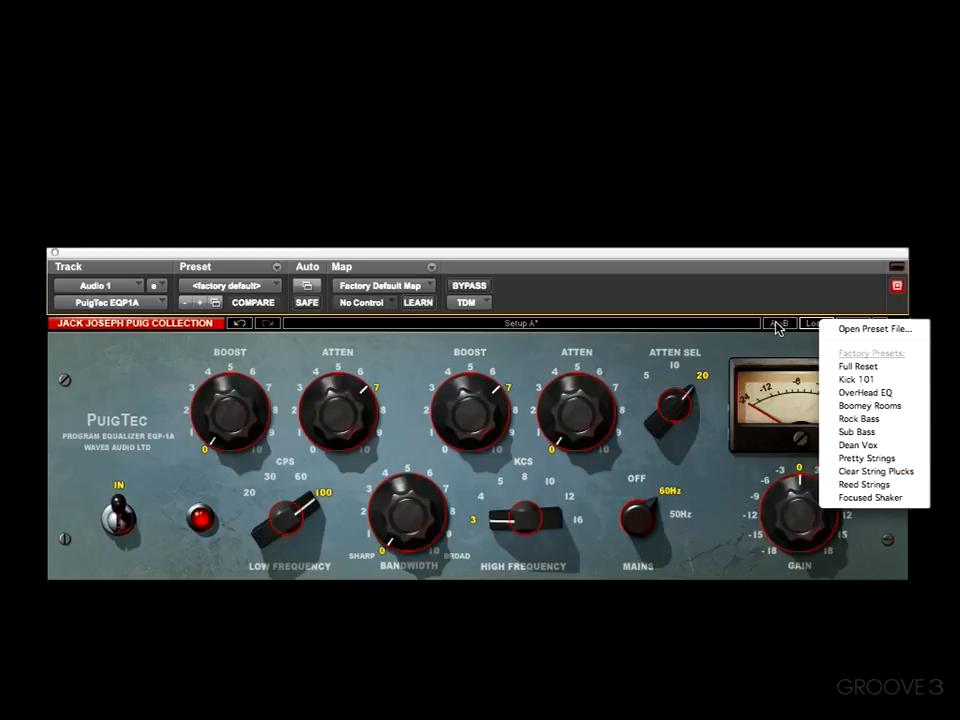
left_click(810, 341)
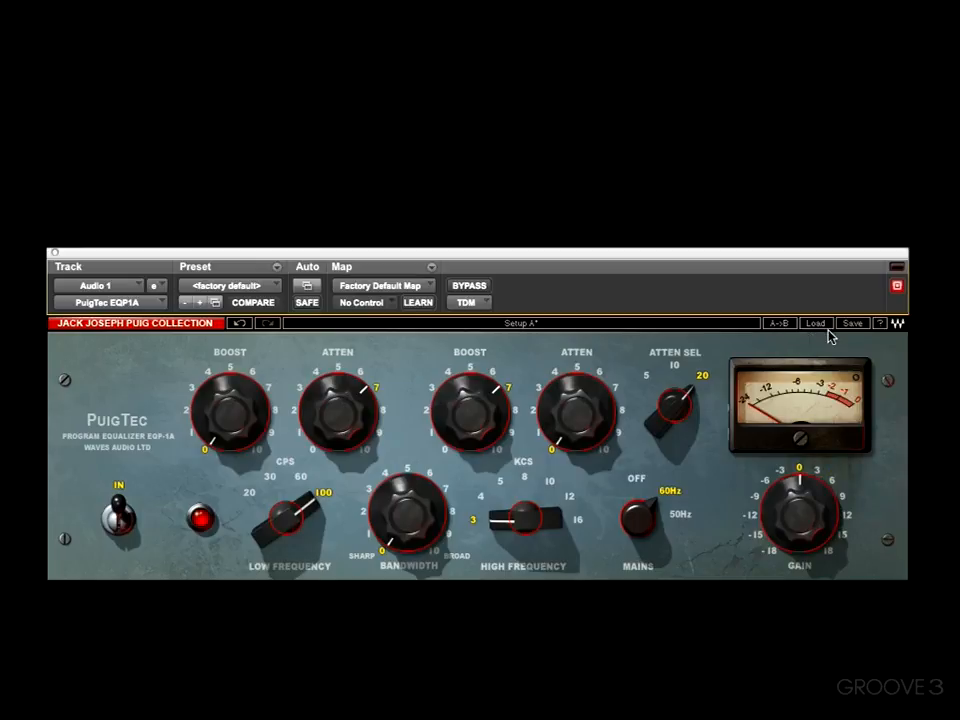
left_click(852, 325)
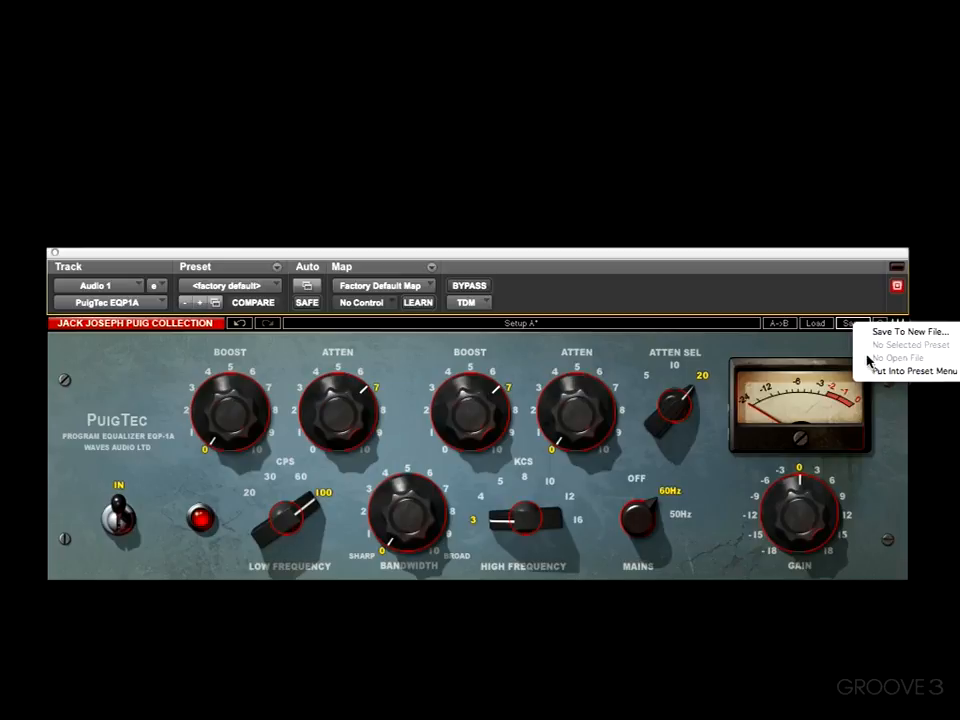
left_click(813, 341)
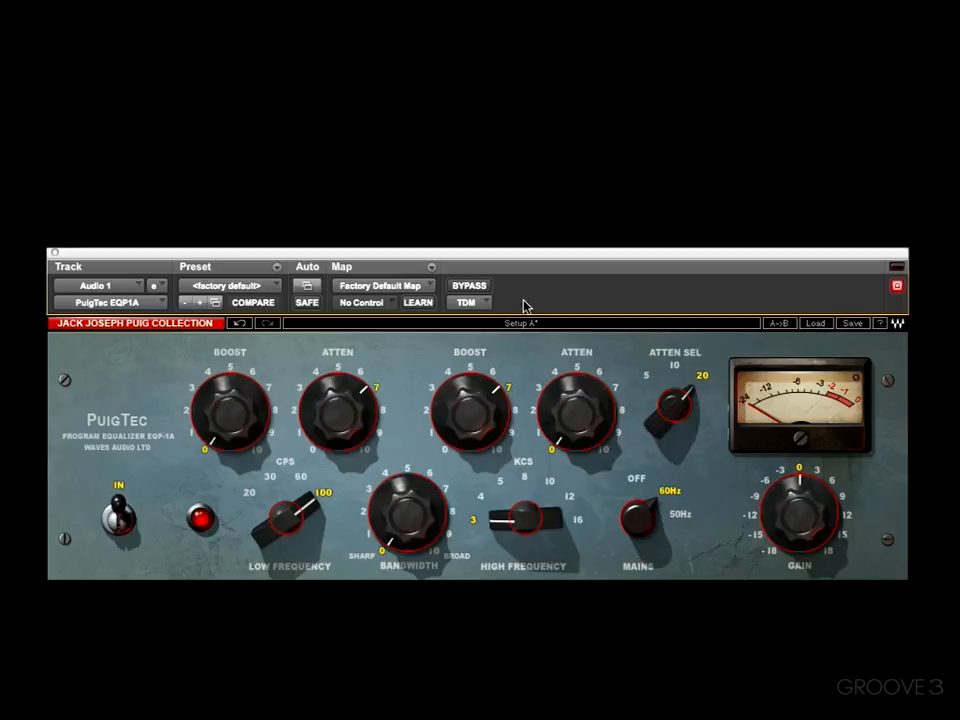
left_click(246, 293)
left_click(586, 336)
Step: Open the PuigTec EQP-1A user manual and the plug-in's About information, closing each after viewing
left_click(879, 324)
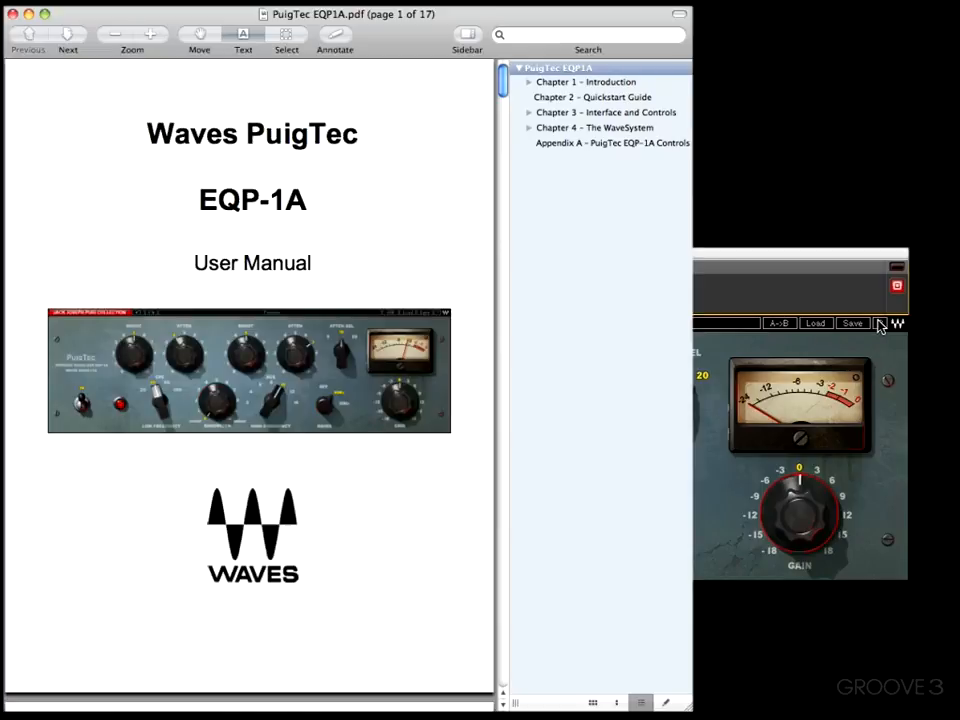
key("super+q")
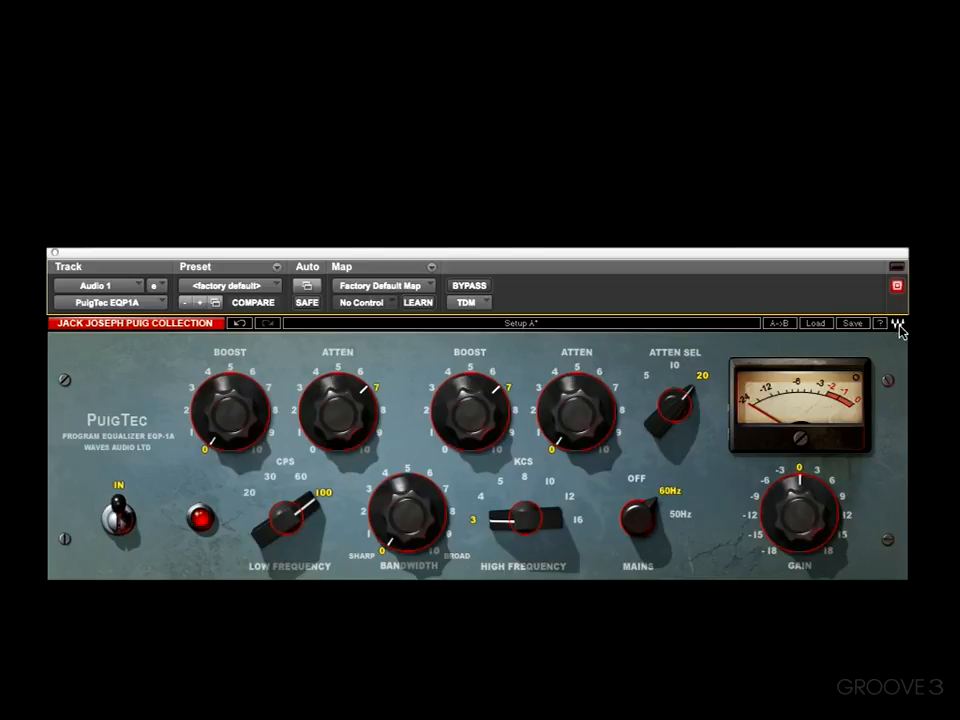
left_click(897, 325)
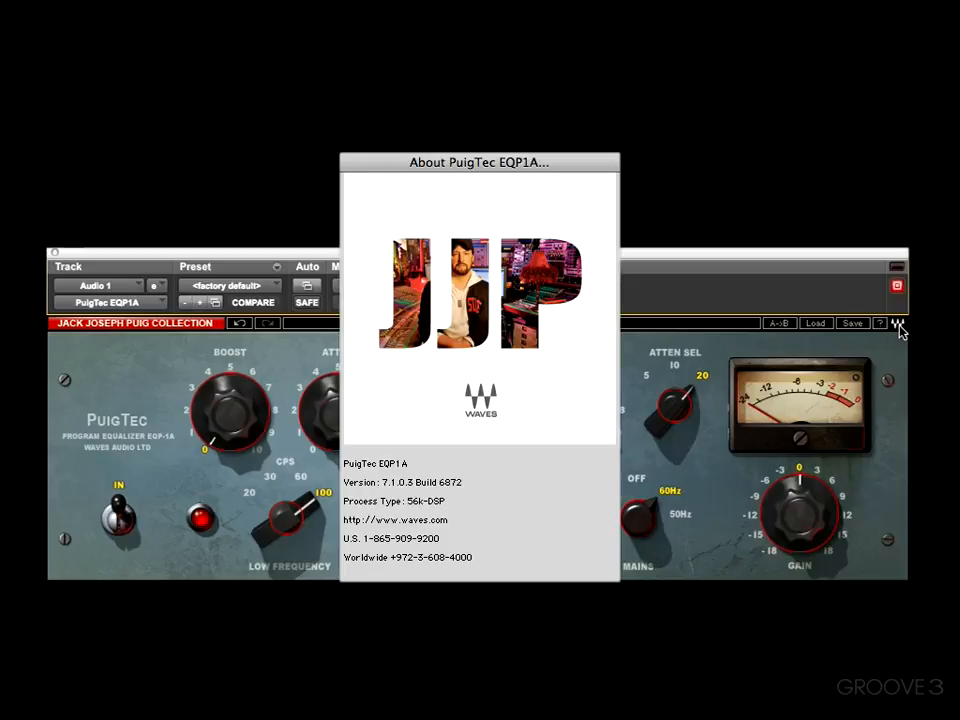
left_click(470, 353)
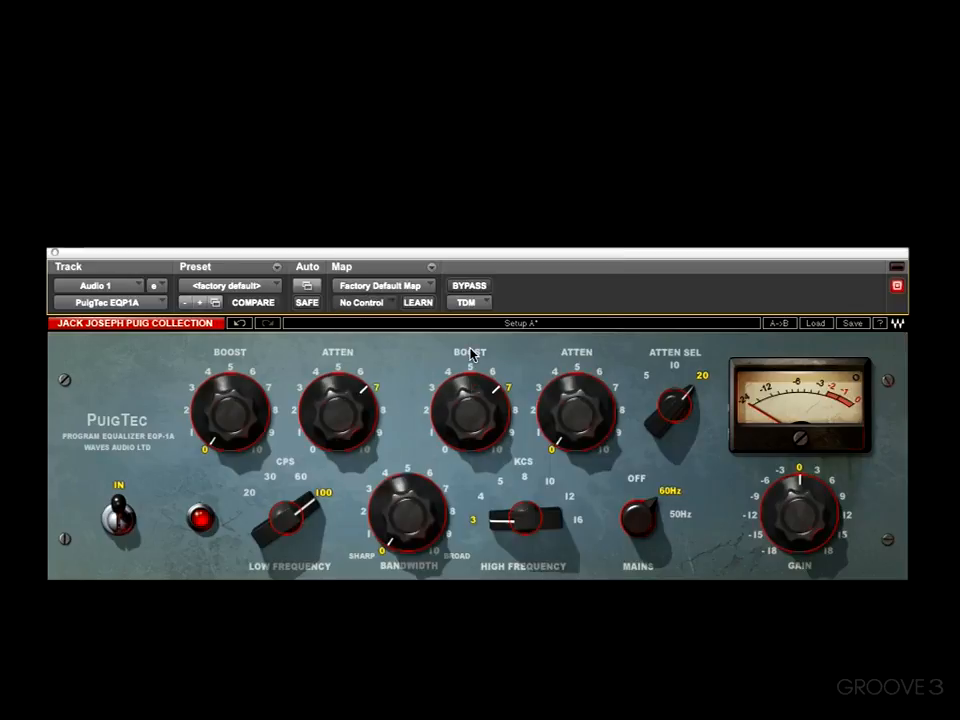